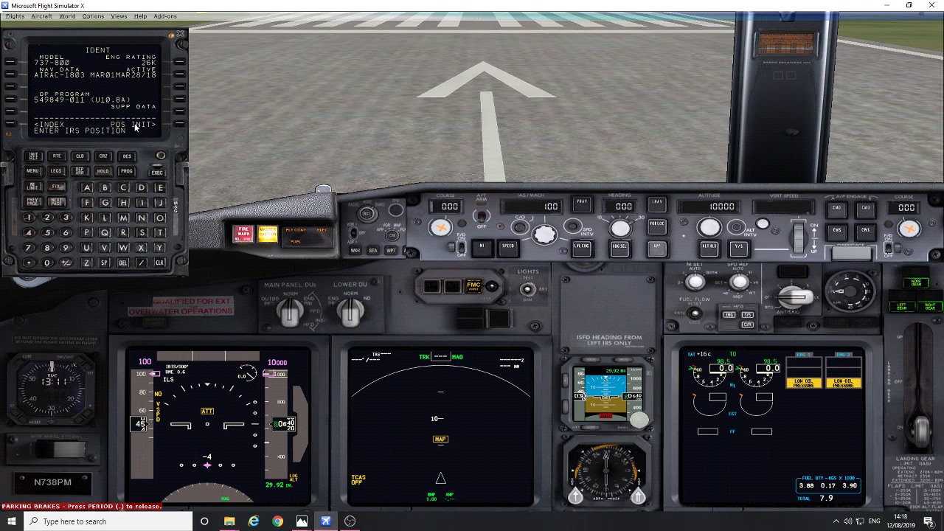
# Copy the GPS position N5123.0 W00242.4 into SET IRS POS on POS INIT.
pyautogui.click(181, 129)
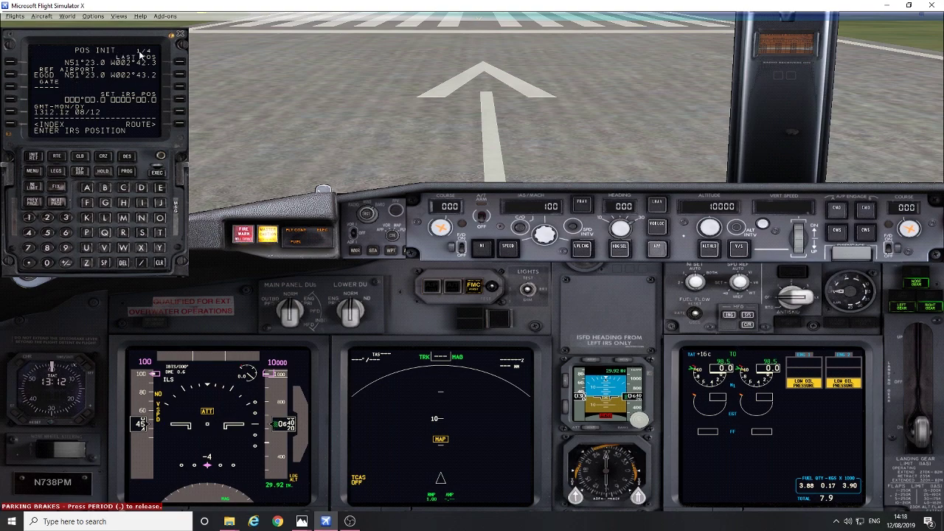
pyautogui.click(58, 203)
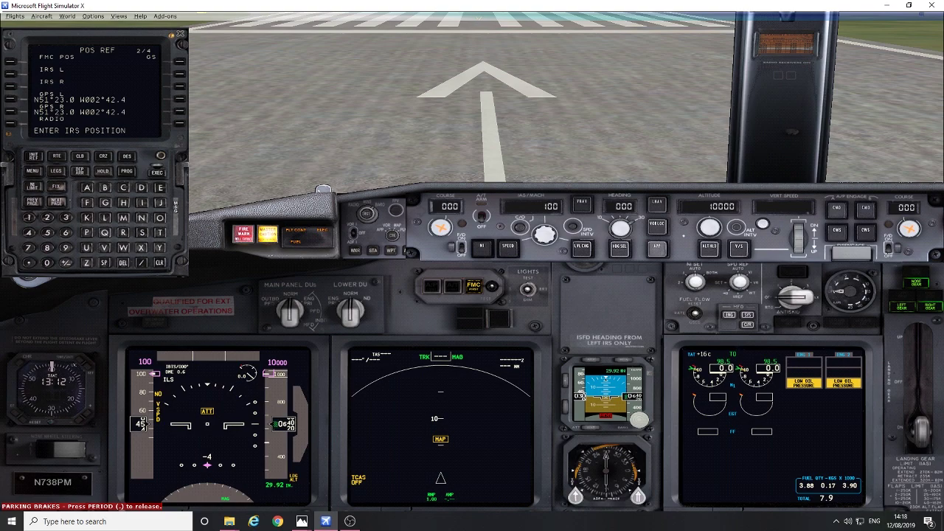
pyautogui.click(11, 102)
pyautogui.click(31, 204)
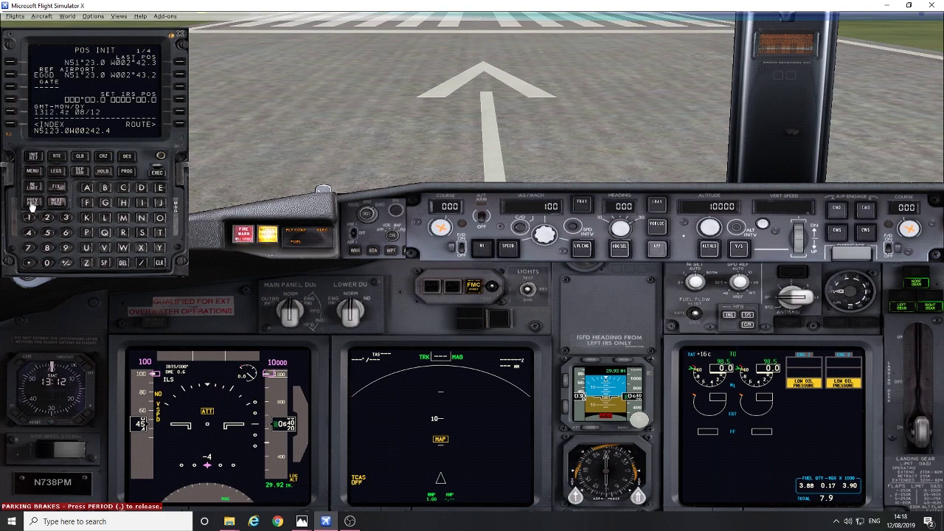
pyautogui.click(180, 102)
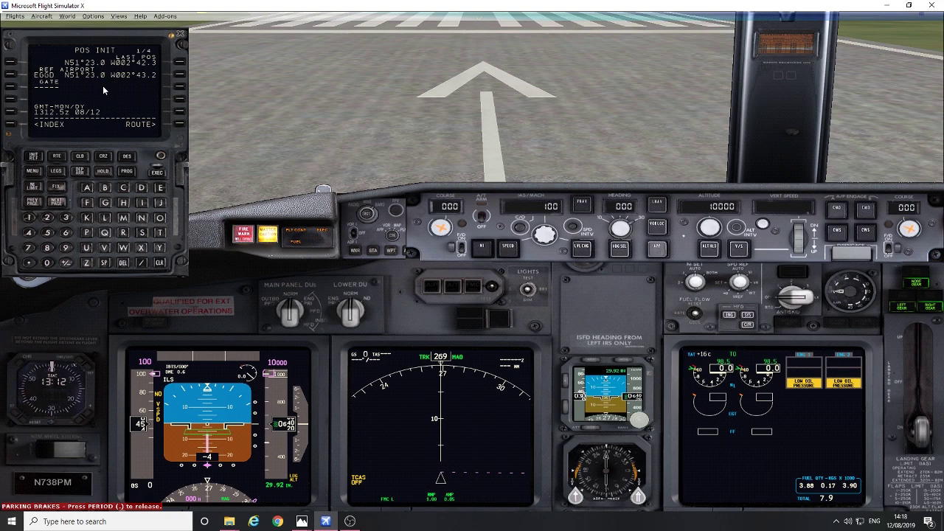
# On the route page, set origin EGGD and destination LEIB.
pyautogui.click(178, 127)
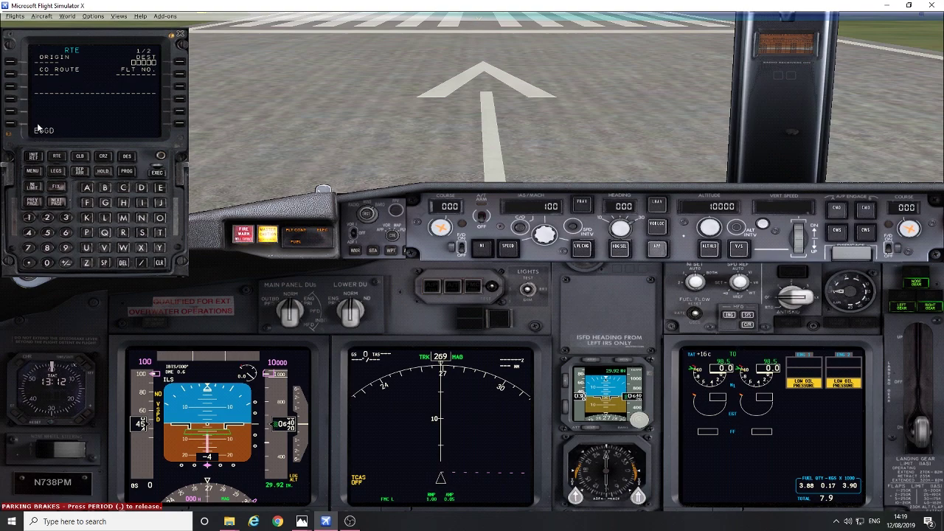
pyautogui.click(11, 67)
pyautogui.click(107, 218)
pyautogui.click(160, 189)
pyautogui.click(141, 203)
pyautogui.click(106, 189)
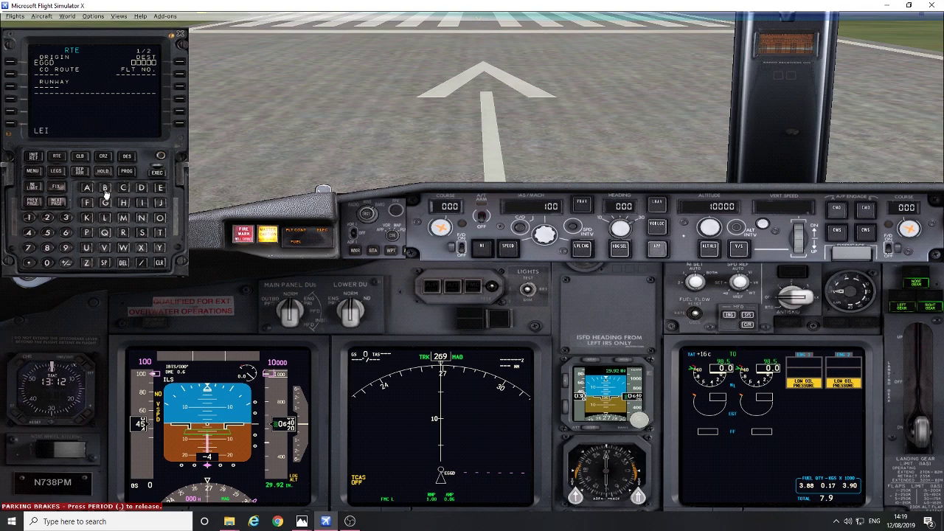
pyautogui.click(180, 65)
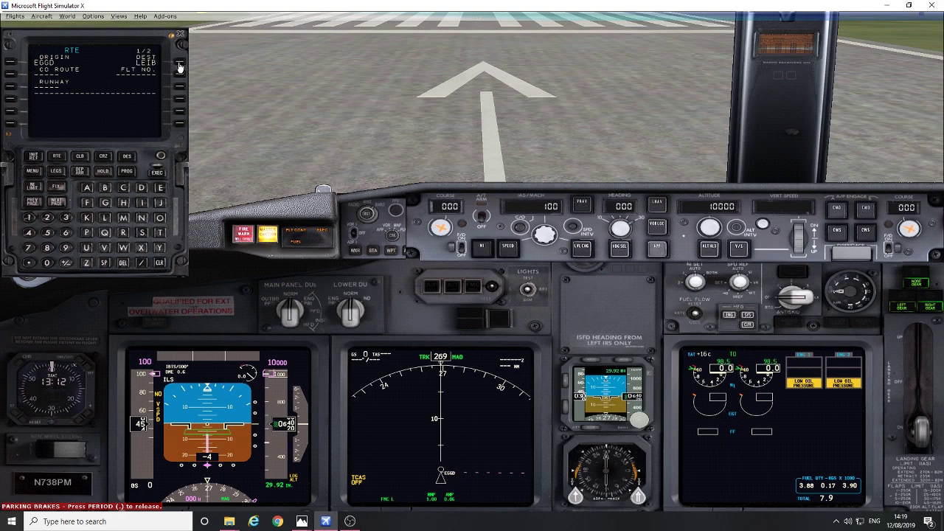
# Enter flight number DEMO1 and departure runway 27.
pyautogui.click(142, 189)
pyautogui.click(157, 189)
pyautogui.click(144, 221)
pyautogui.click(159, 218)
pyautogui.click(30, 220)
pyautogui.click(175, 76)
pyautogui.click(47, 218)
pyautogui.click(28, 248)
pyautogui.click(9, 88)
# Add EXMOR as the first route waypoint, choosing the one at N5110.7 W00321.6.
pyautogui.click(58, 209)
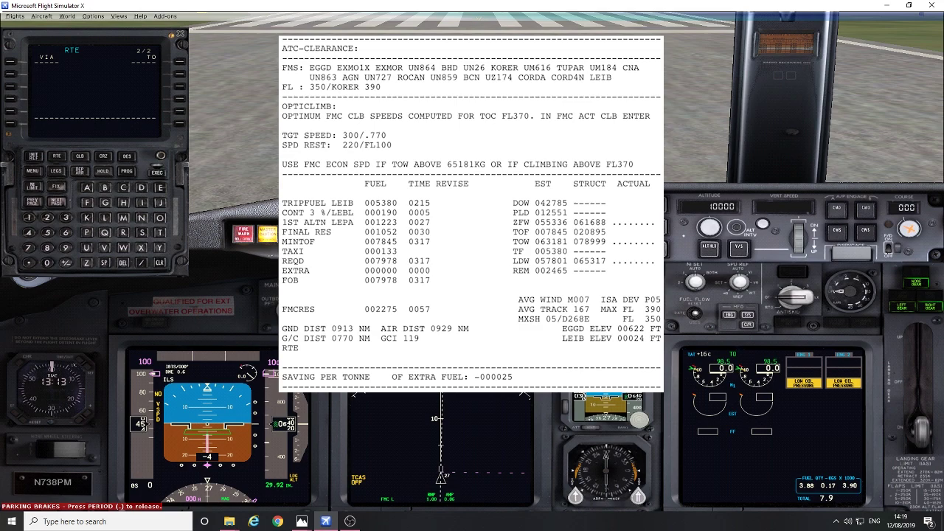
pyautogui.click(160, 189)
pyautogui.click(145, 251)
pyautogui.click(123, 222)
pyautogui.click(159, 221)
pyautogui.click(123, 233)
pyautogui.click(178, 65)
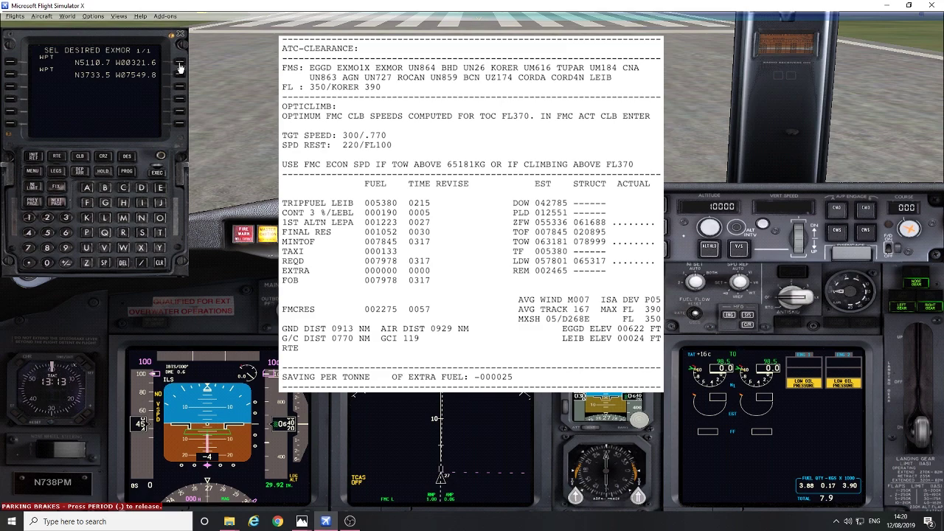
pyautogui.click(179, 68)
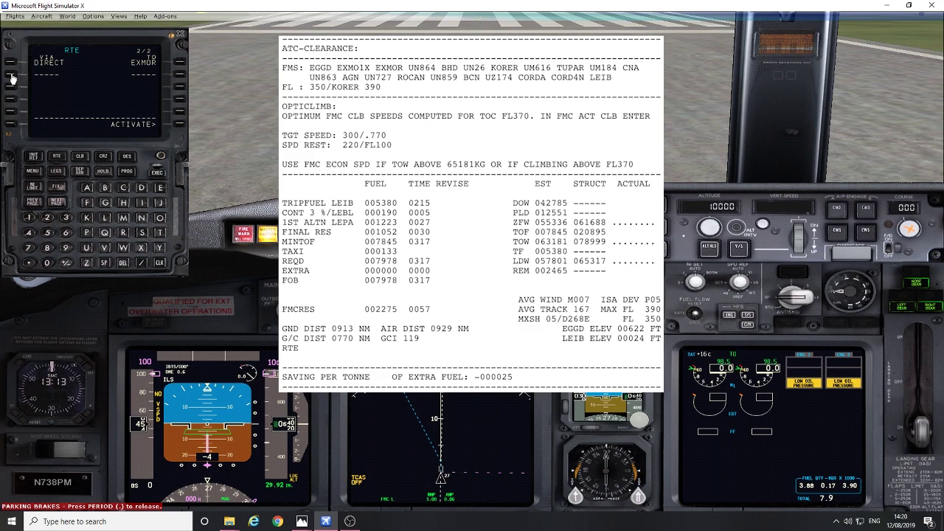
# Add airway UN864 ending at BHD to the route.
pyautogui.click(86, 249)
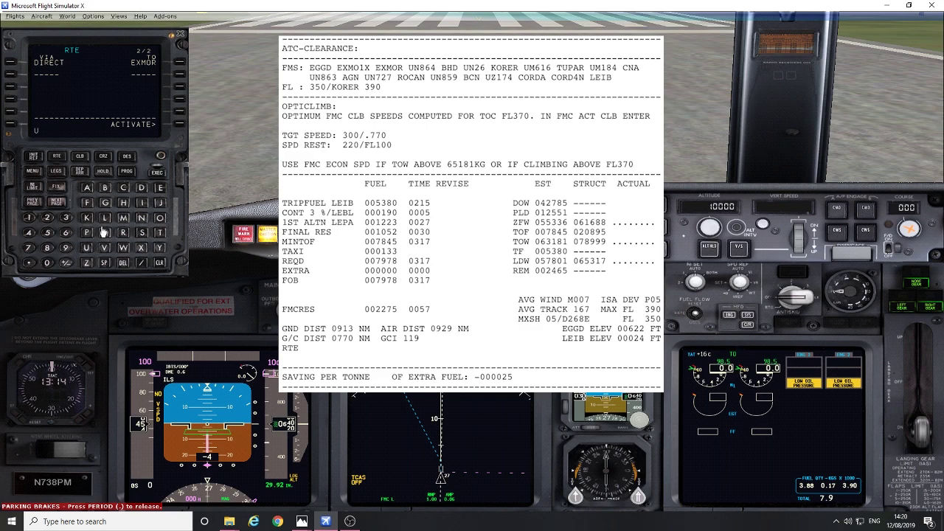
pyautogui.click(141, 223)
pyautogui.click(48, 248)
pyautogui.click(66, 233)
pyautogui.click(29, 232)
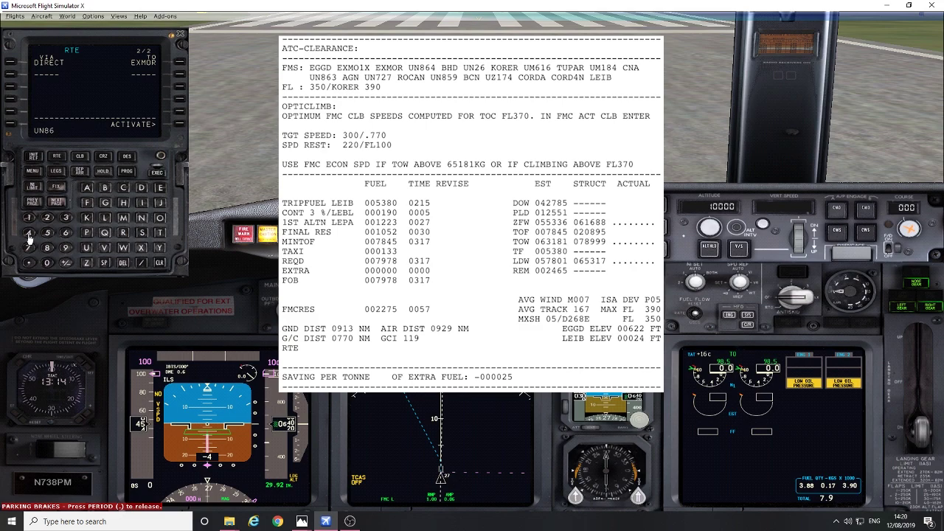
pyautogui.click(10, 76)
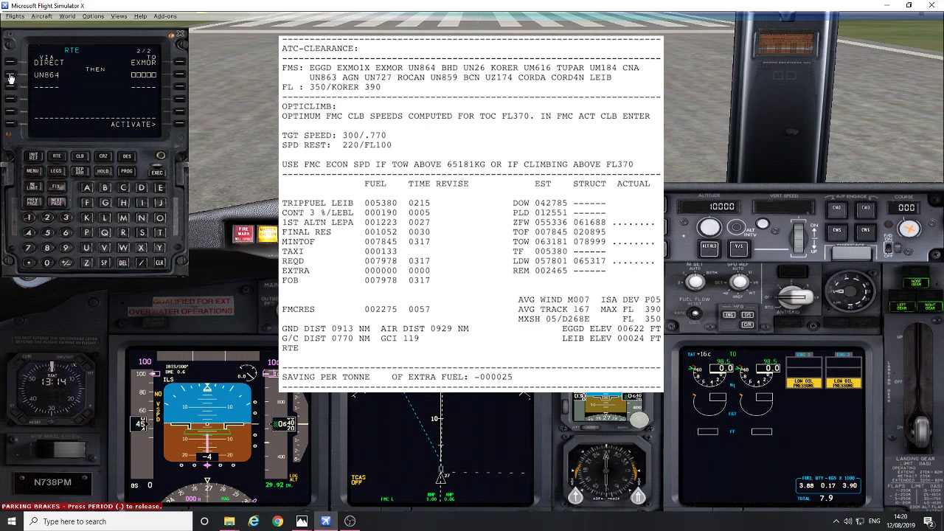
pyautogui.click(105, 188)
pyautogui.click(123, 203)
pyautogui.click(180, 76)
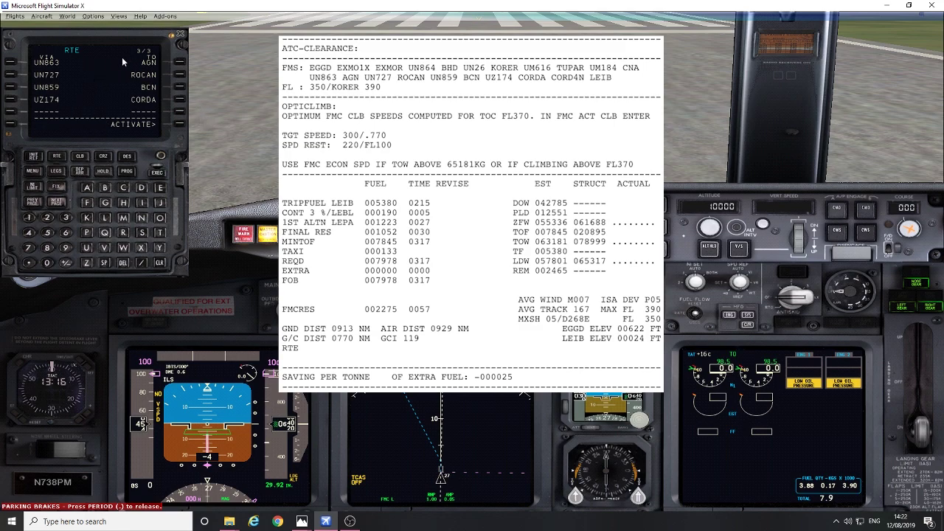
# Review the route pages, then activate and execute the EGGD–LEIB route.
pyautogui.click(35, 206)
pyautogui.click(35, 206)
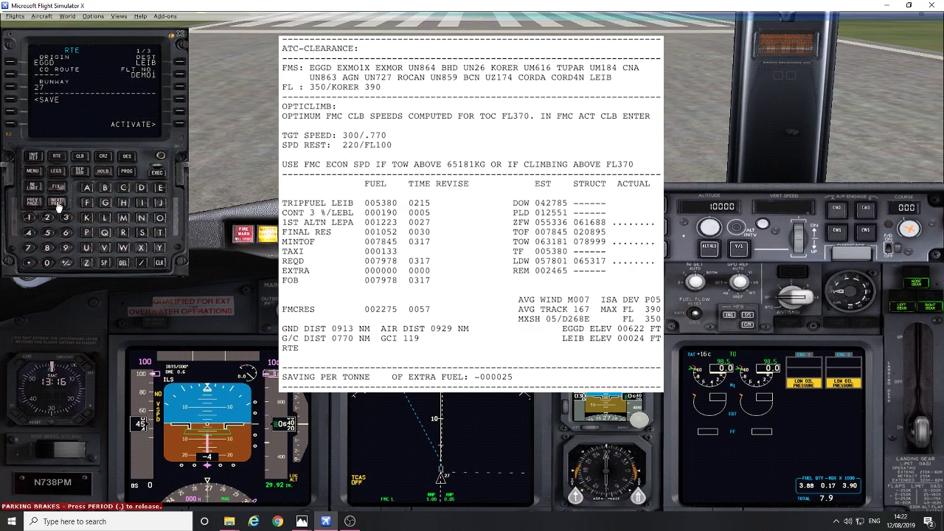
pyautogui.click(57, 204)
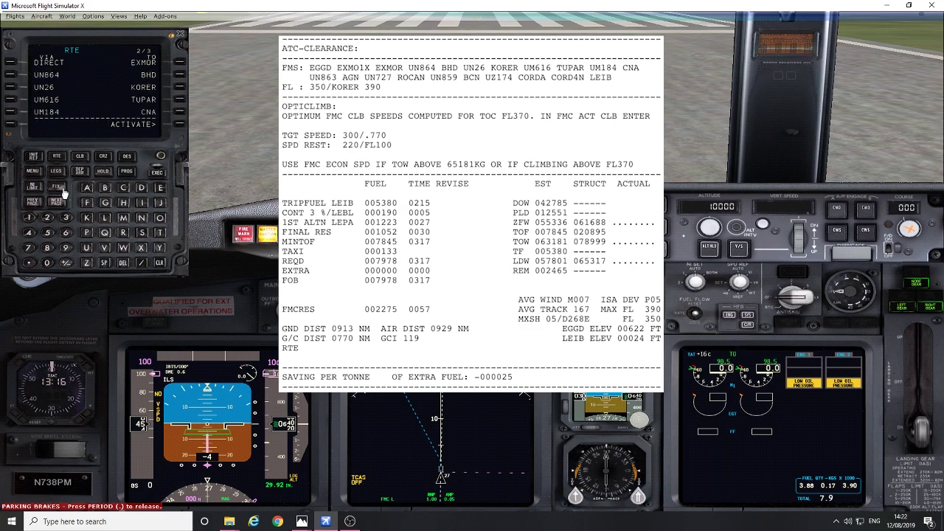
pyautogui.click(58, 204)
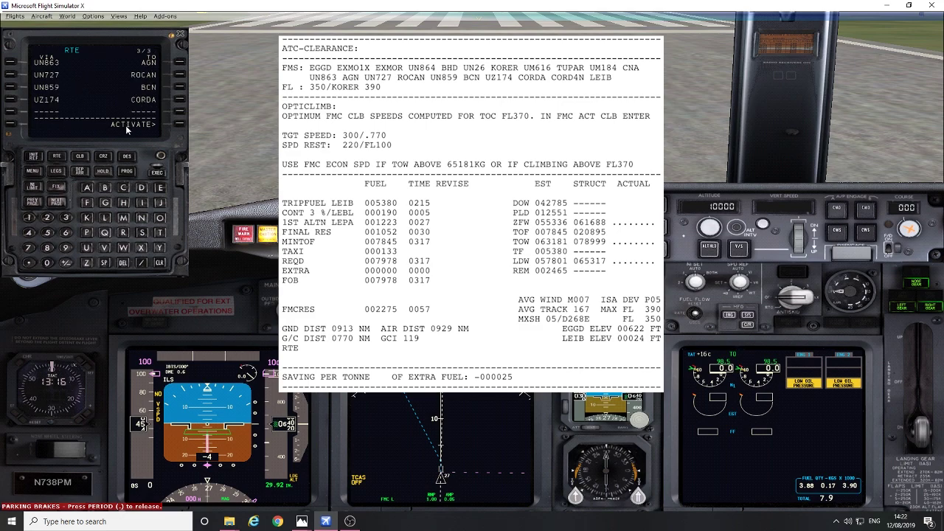
pyautogui.click(180, 126)
pyautogui.click(157, 173)
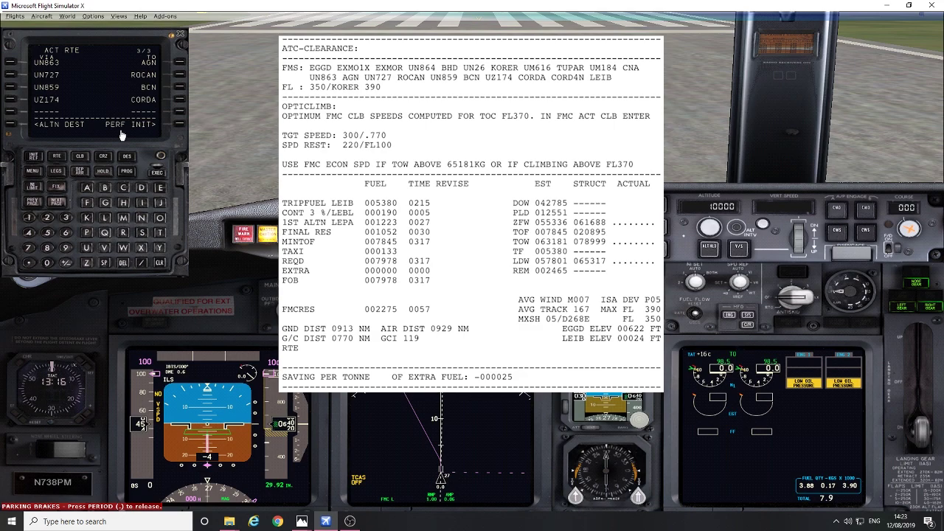
# Open PERF INIT and enter a cost index of 10.
pyautogui.click(181, 125)
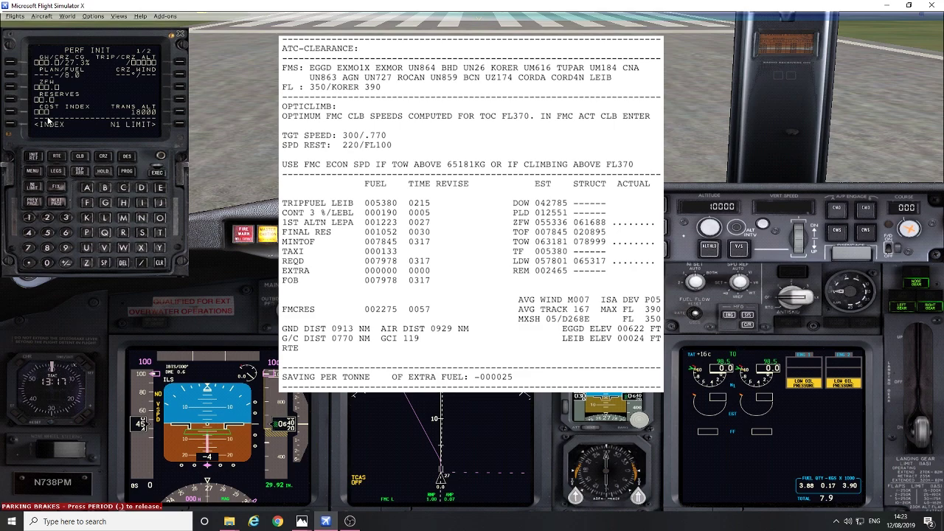
pyautogui.click(30, 219)
pyautogui.click(48, 263)
pyautogui.click(11, 112)
# Enter reserves of 2.3.
pyautogui.click(47, 218)
pyautogui.click(28, 264)
pyautogui.click(65, 218)
pyautogui.click(11, 101)
# Set the zero fuel weight to 55.4.
pyautogui.click(47, 232)
pyautogui.click(47, 233)
pyautogui.click(32, 264)
pyautogui.click(10, 89)
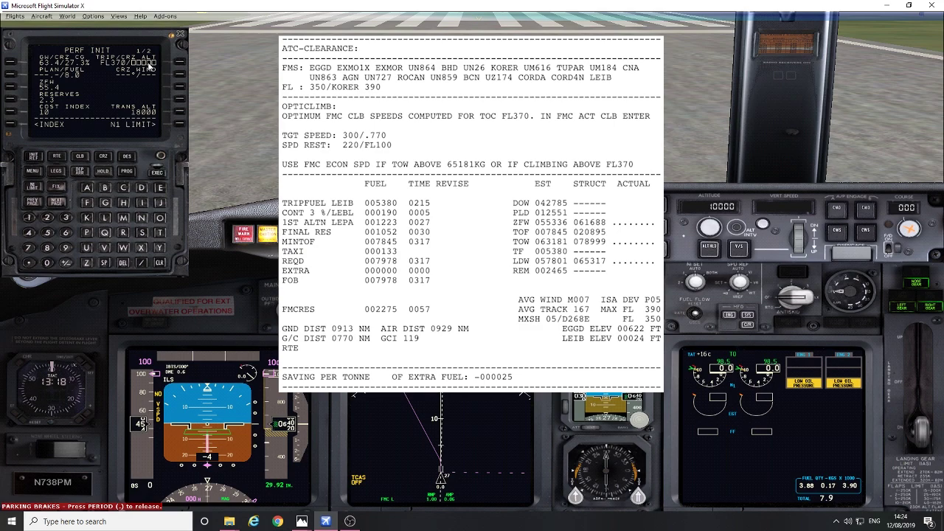
# Set the cruise altitude to FL370.
pyautogui.click(66, 223)
pyautogui.click(30, 248)
pyautogui.click(47, 263)
pyautogui.click(180, 66)
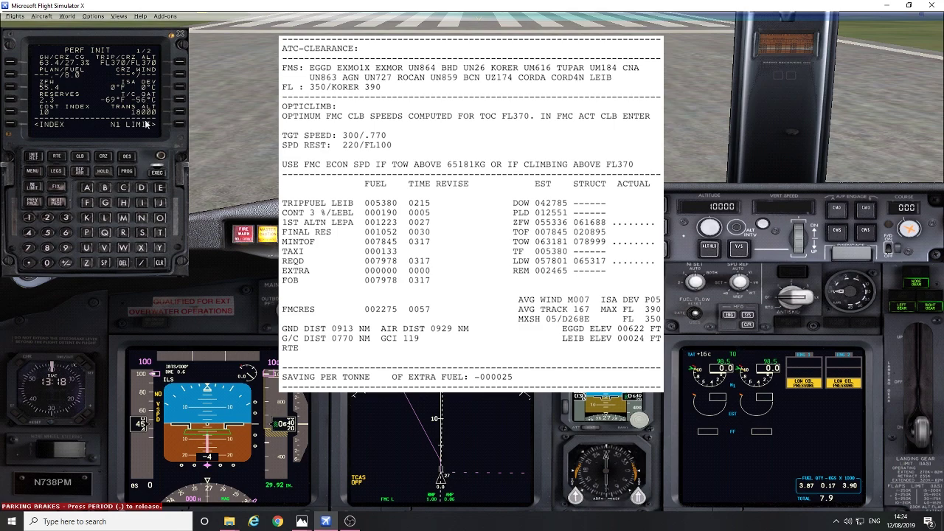
# Execute the performance data and set the N1 limit OAT to +17°C.
pyautogui.click(157, 174)
pyautogui.click(33, 190)
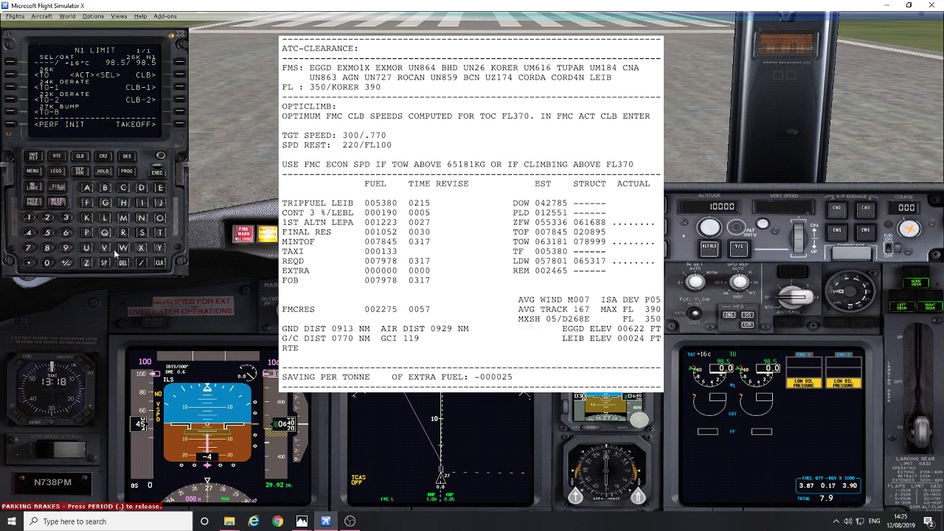
pyautogui.click(139, 265)
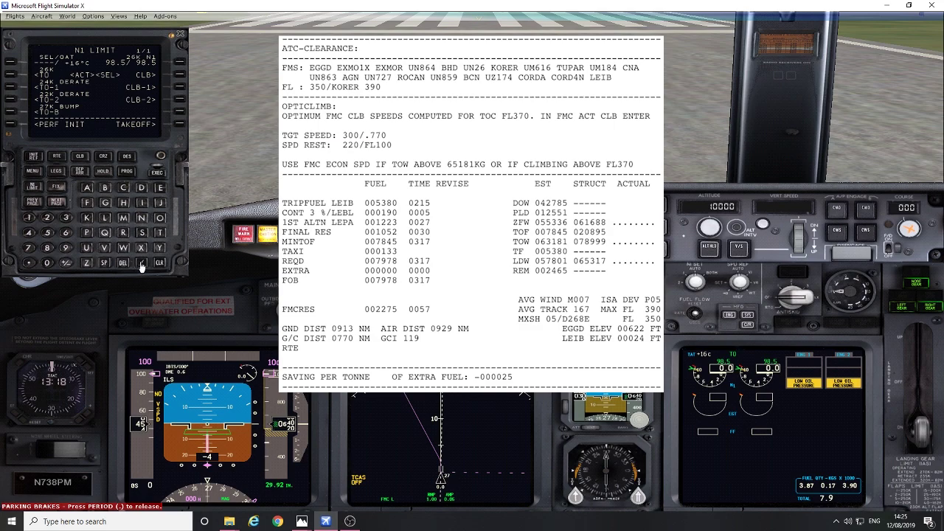
pyautogui.click(29, 219)
pyautogui.click(29, 248)
pyautogui.click(11, 62)
# Select the EXMO1X departure from the EGGD departures list, no transition.
pyautogui.click(81, 172)
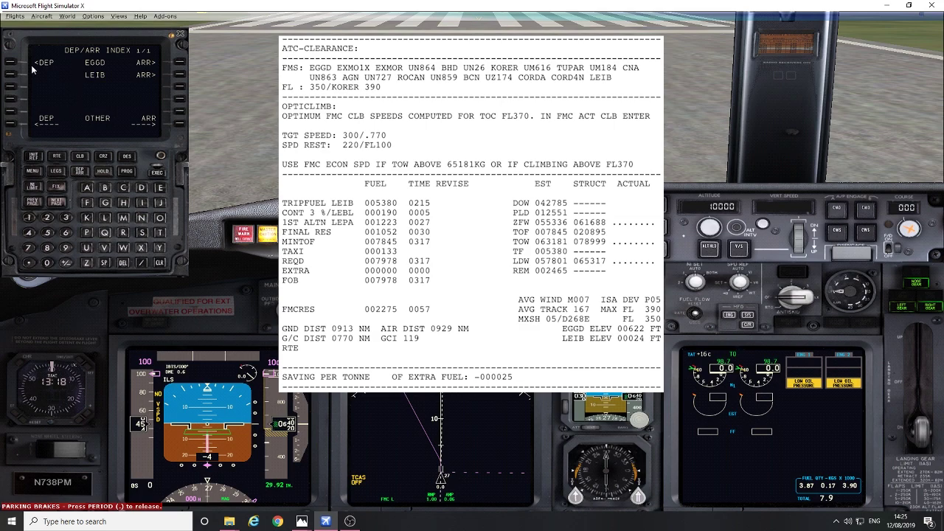
pyautogui.click(9, 65)
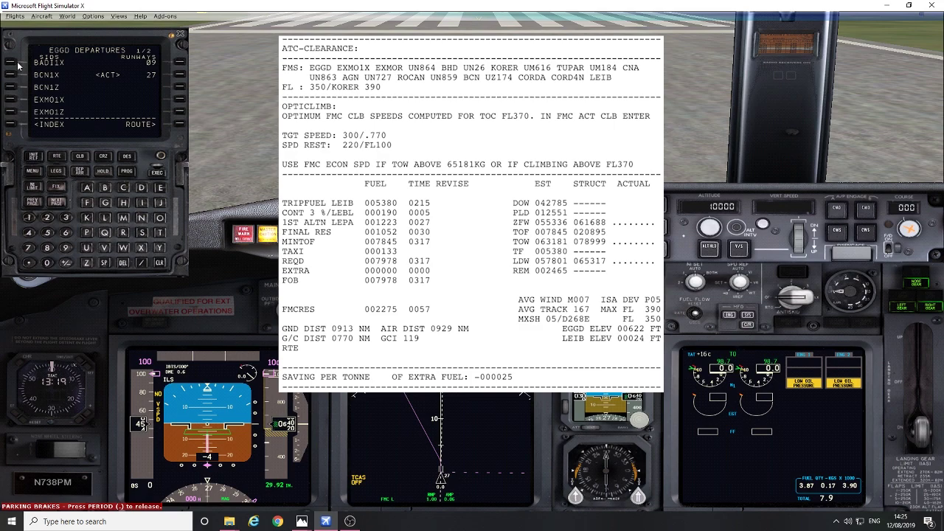
pyautogui.click(11, 102)
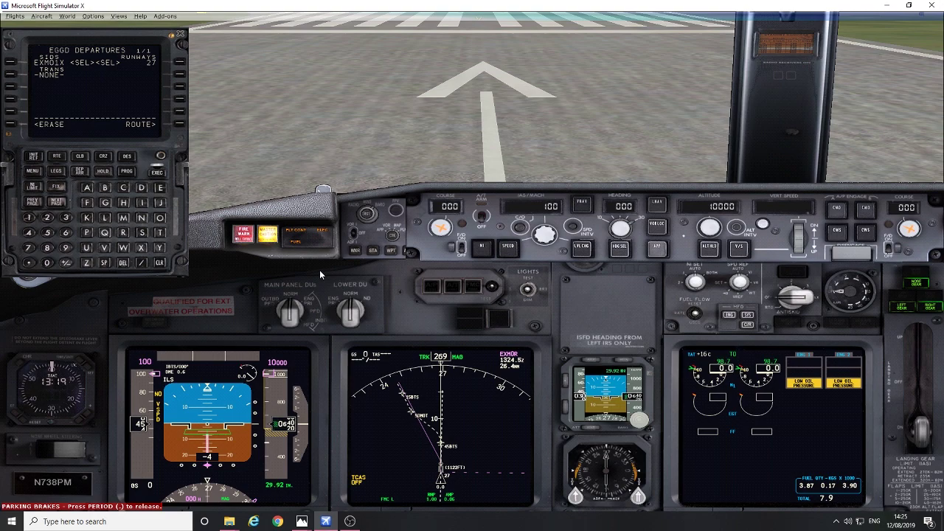
# Execute the EXMO1X departure so it joins the active route.
pyautogui.click(157, 173)
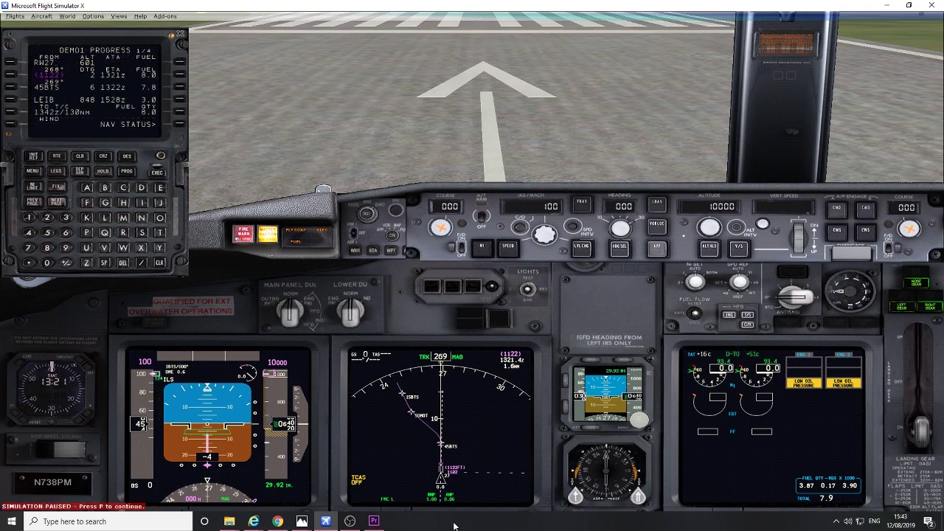
# Toggle the simulation pause while comparing the DEMO1 PROGRESS page to the 913 NM plan.
pyautogui.press('p')
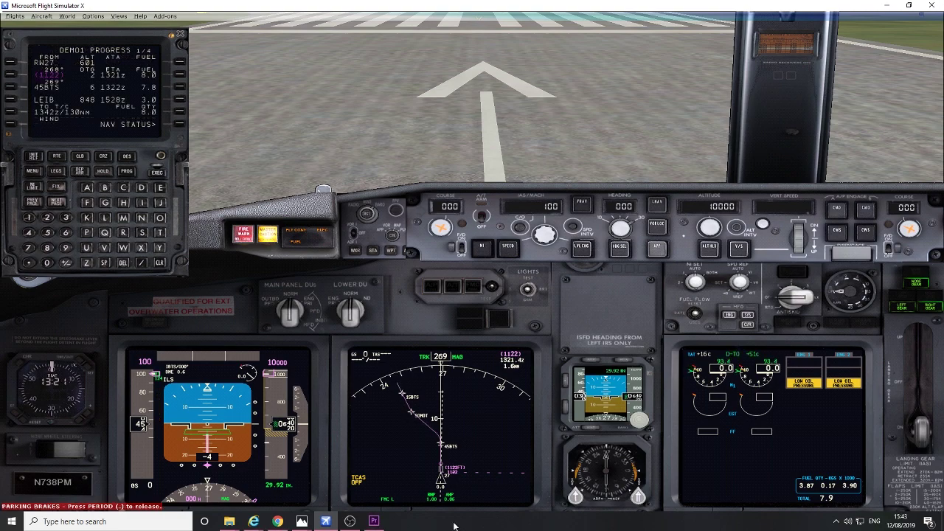
pyautogui.press('p')
pyautogui.press('p')
pyautogui.press('p')
pyautogui.press('p')
pyautogui.press('p')
pyautogui.press('p')
pyautogui.press('p')
pyautogui.press('p')
pyautogui.press('p')
pyautogui.press('p')
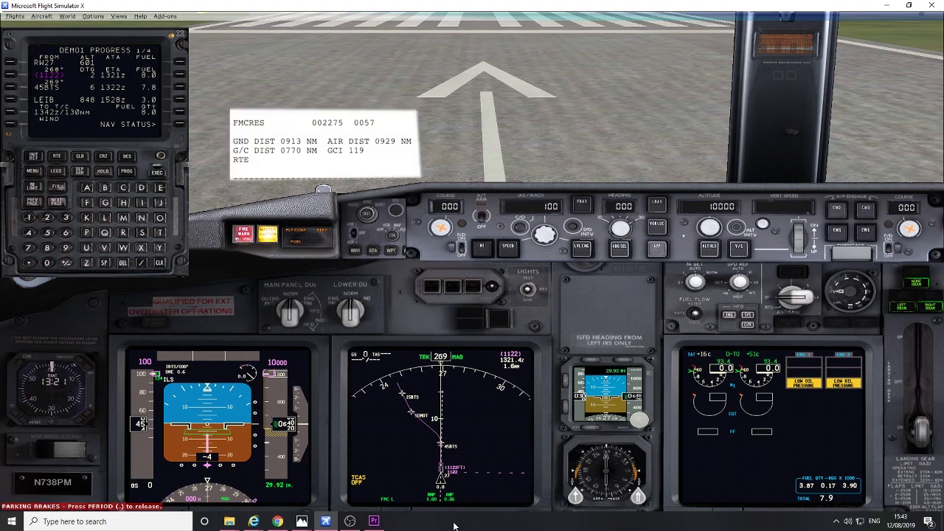
pyautogui.press('p')
pyautogui.press('p')
pyautogui.press('p')
pyautogui.press('p')
pyautogui.press('p')
pyautogui.press('p')
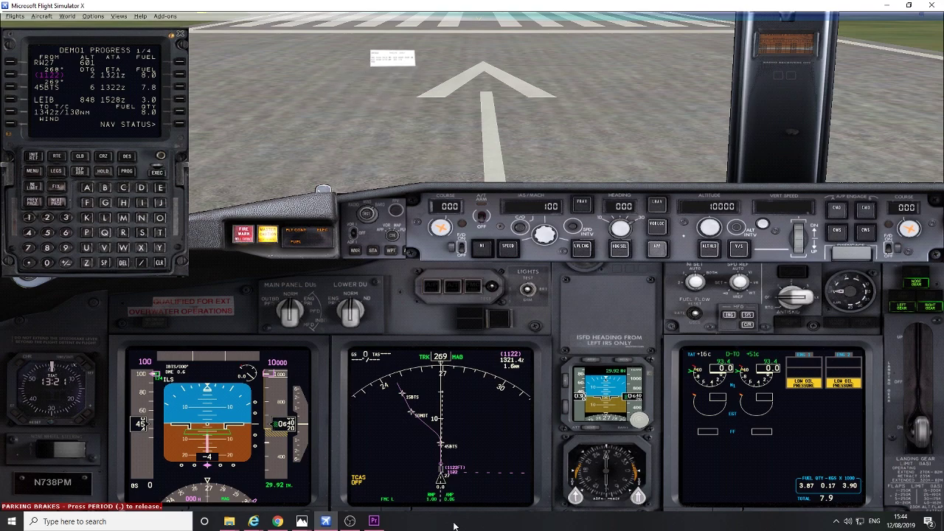
# Toggle pause off and back on to clear the flight plan summary, revealing the FMC PROGRESS page.
pyautogui.press('p')
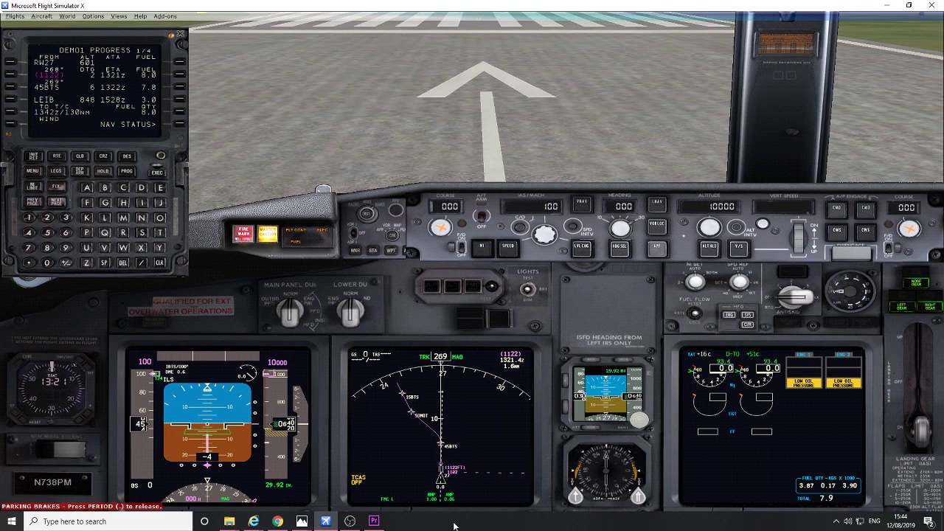
pyautogui.press('p')
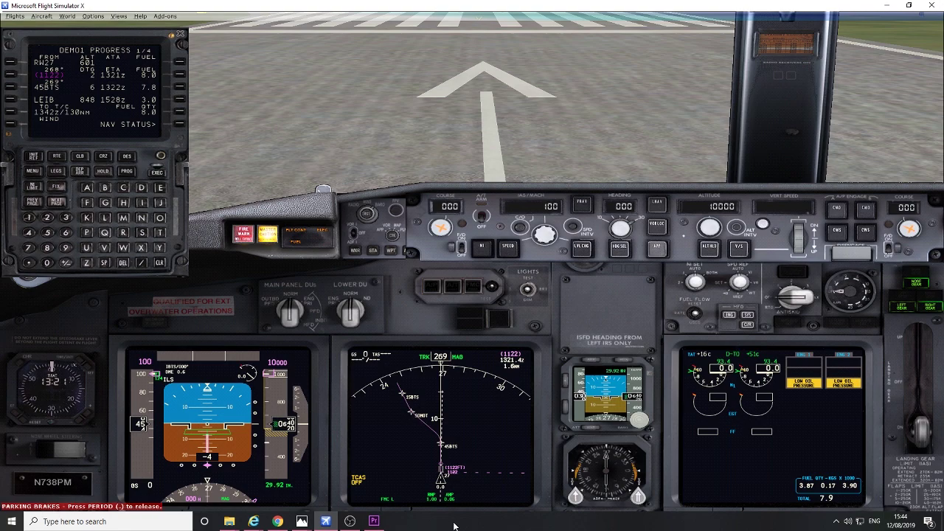